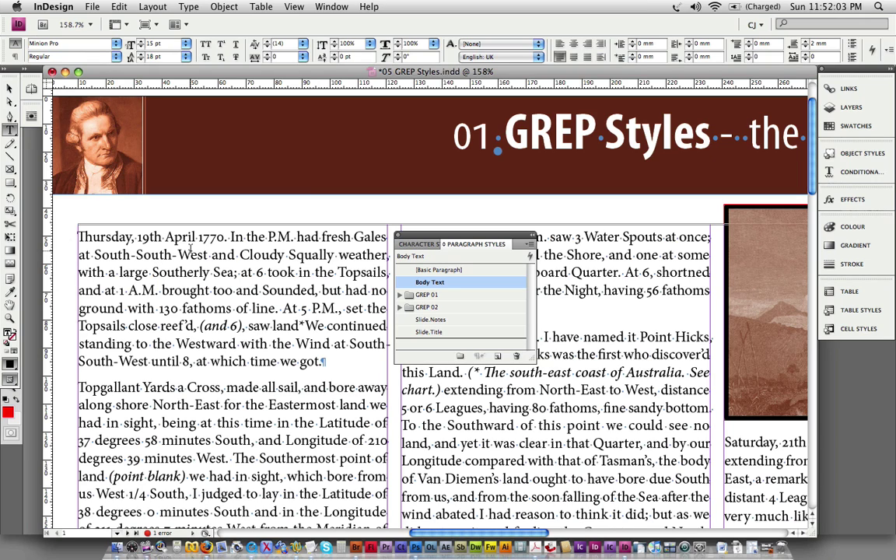
Insert the word ARM before 'In the P.M.' and select it.
left_click(236, 227)
type("ARM")
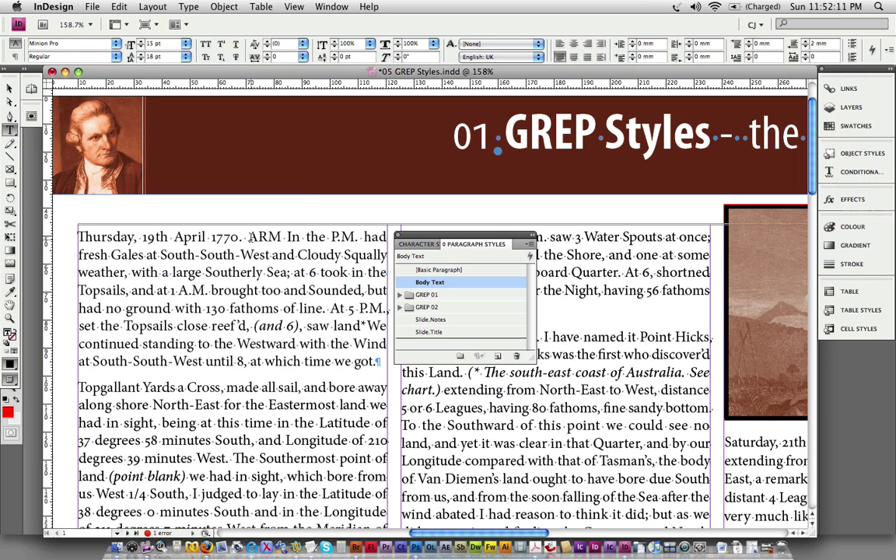
mouse_move(259, 236)
left_mouse_down()
mouse_move(269, 236)
mouse_move(246, 235)
left_mouse_up()
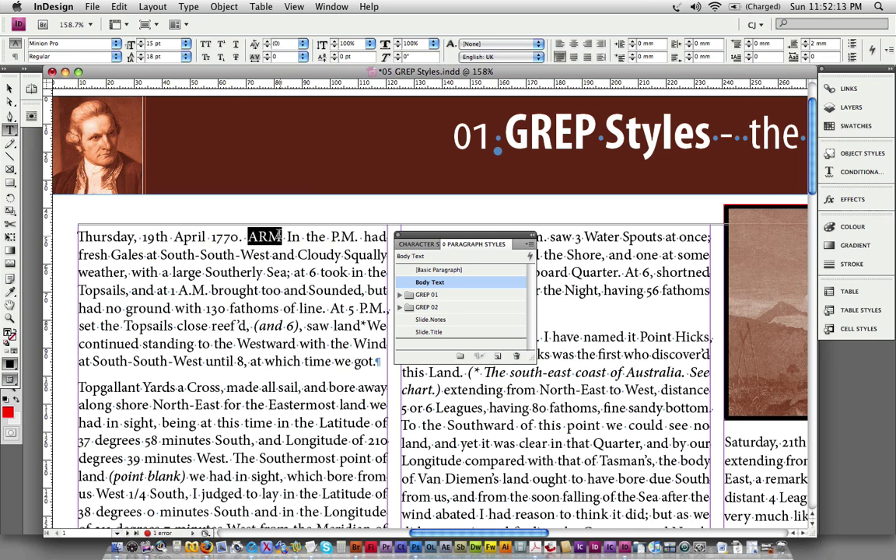
Test Small Caps, All Caps and lowercase on ARM, leaving it in plain capitals.
left_click(205, 57)
left_click(206, 45)
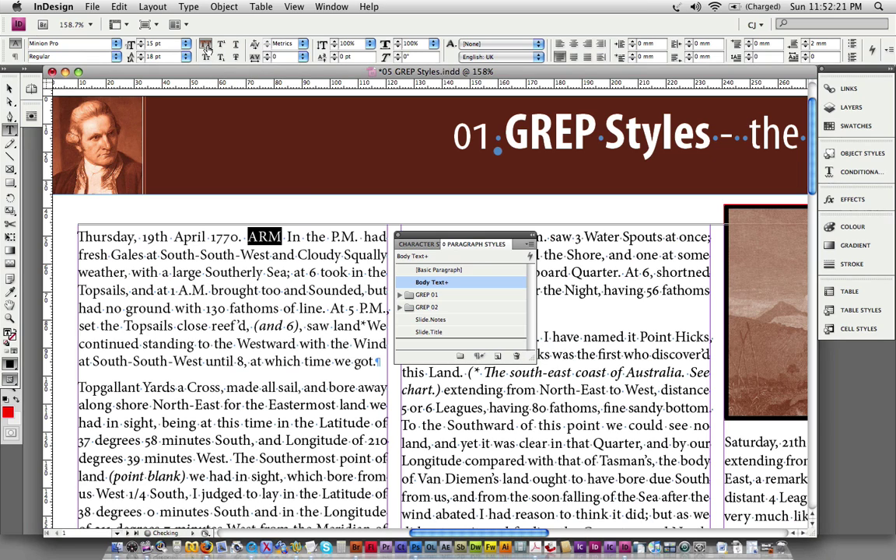
left_click(205, 45)
left_click(188, 7)
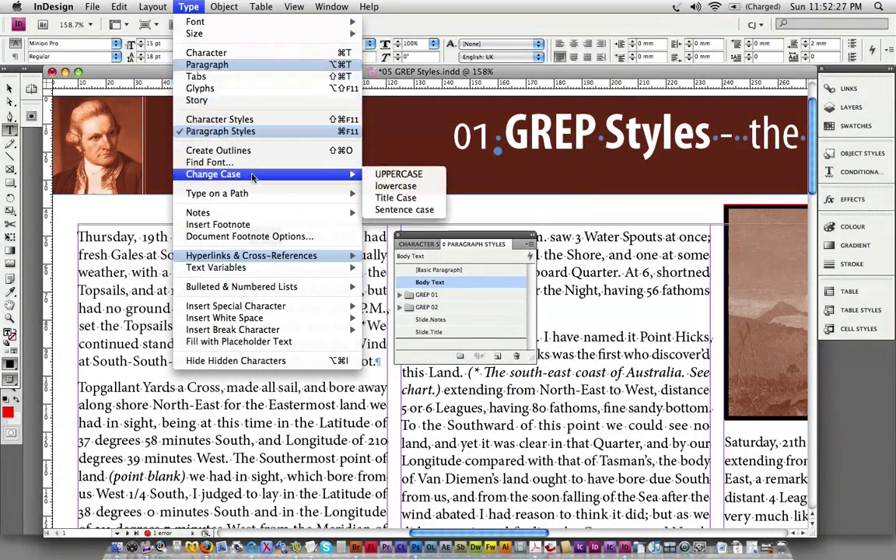
mouse_move(213, 175)
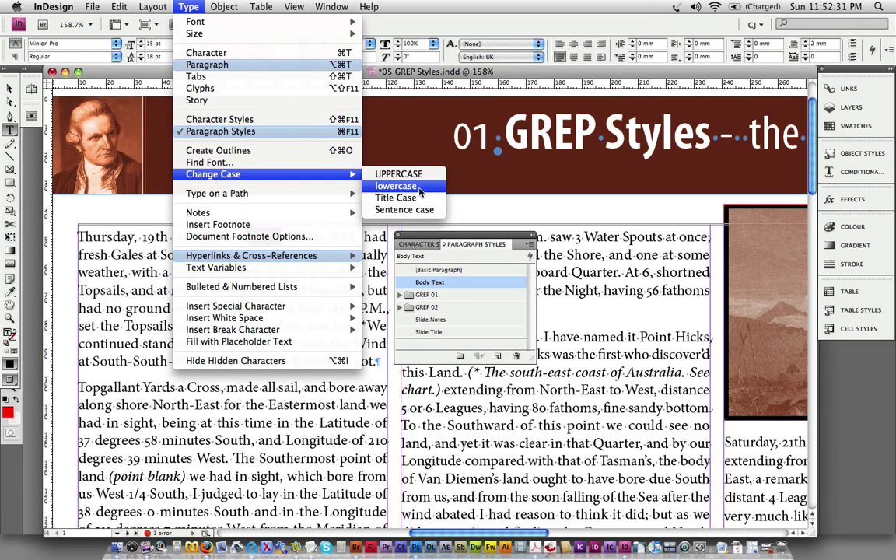
left_click(419, 190)
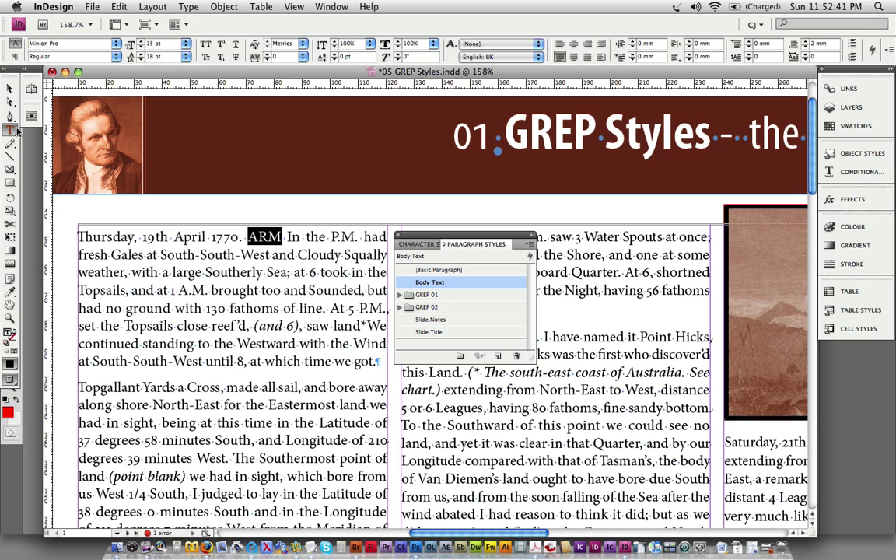
Open the Body Text paragraph style options at the GREP Style section.
right_click(455, 285)
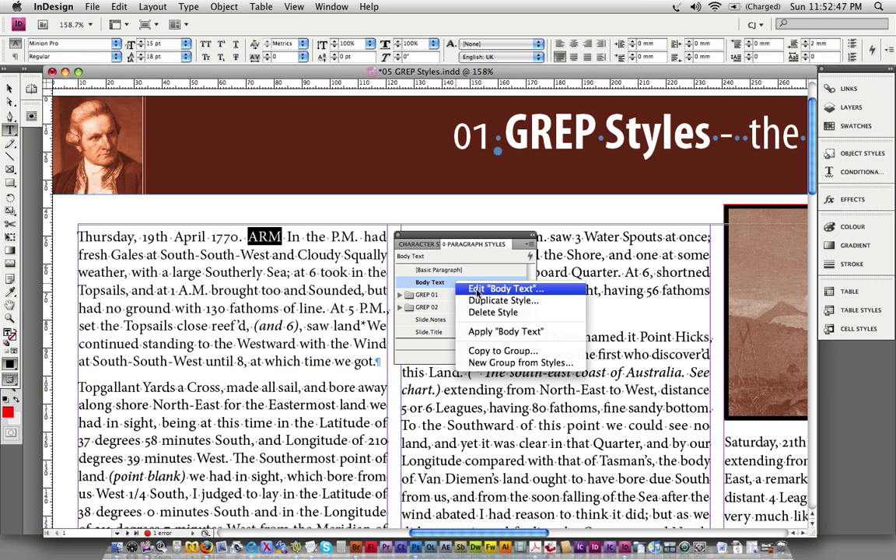
left_click(480, 291)
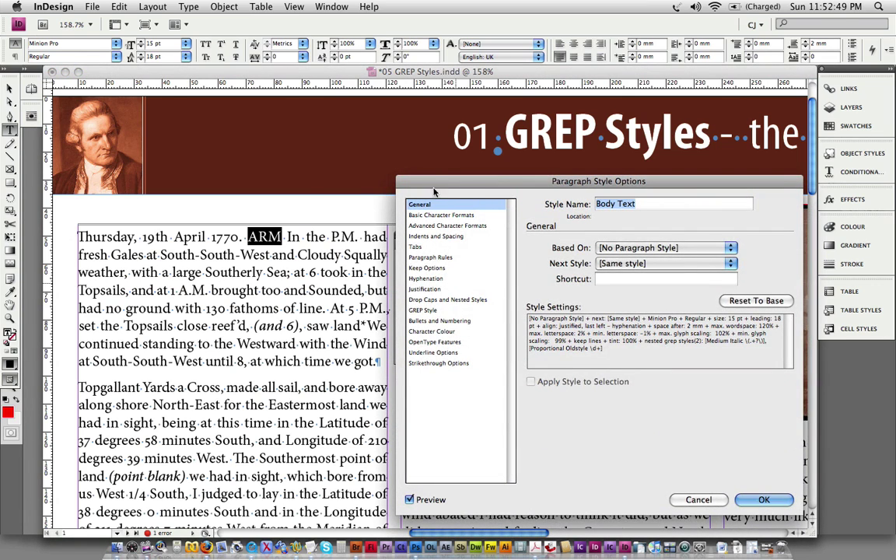
left_click_drag(436, 189, 407, 184)
left_click(393, 306)
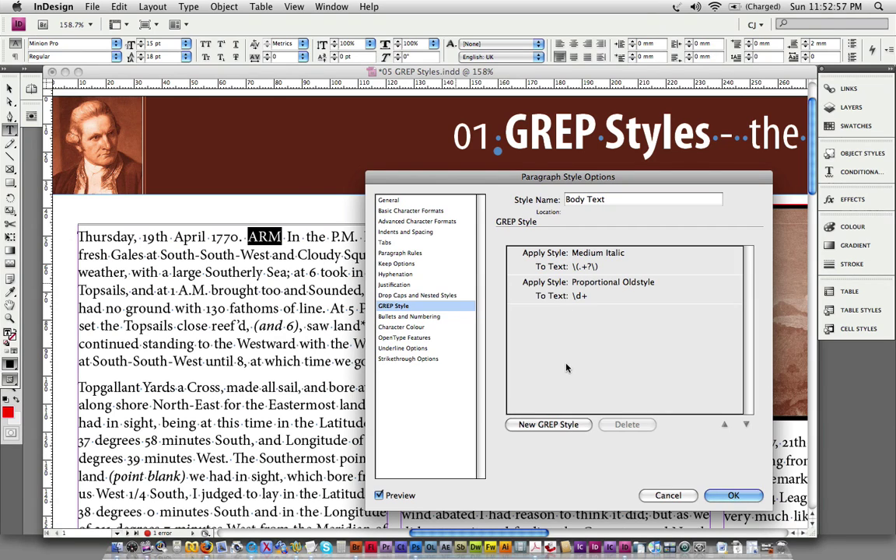
Add a third GREP rule and open its Apply Style character style list.
left_click(548, 424)
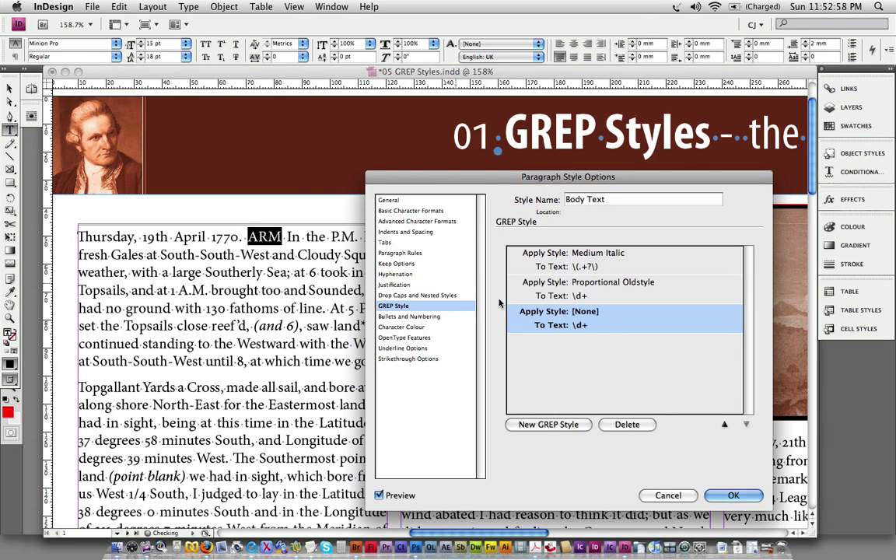
left_click(596, 312)
left_click(598, 312)
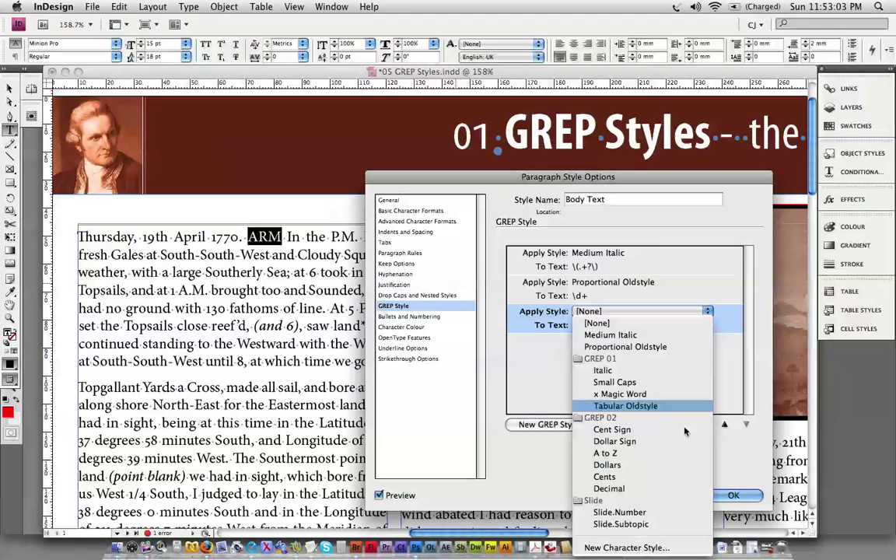
Create character style 'Small Caps (OpenType)' with Case set to OpenType All Small Caps.
left_click(681, 547)
left_click_drag(279, 228, 581, 275)
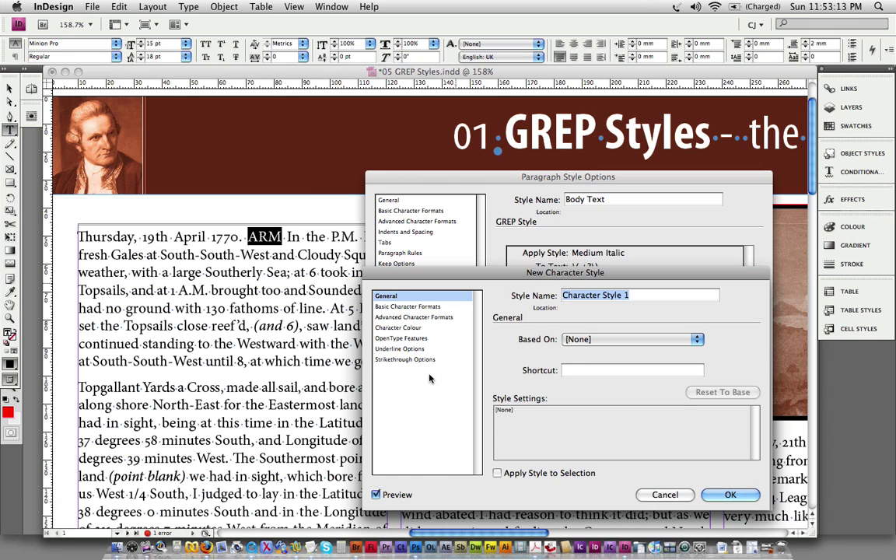
left_click(423, 339)
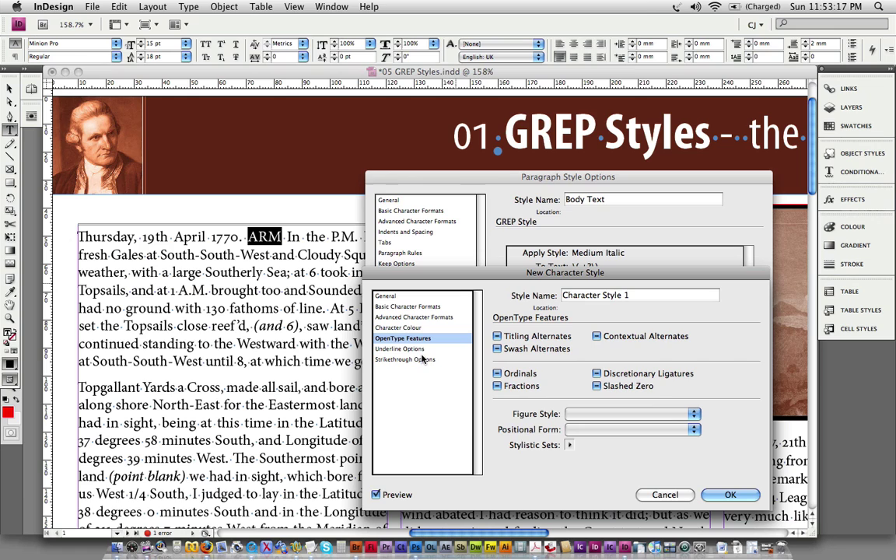
left_click(422, 307)
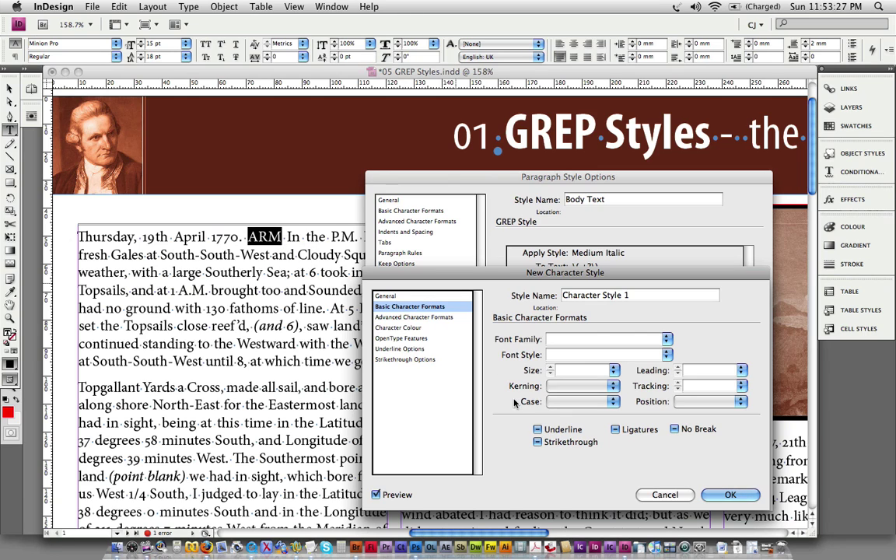
left_click(613, 401)
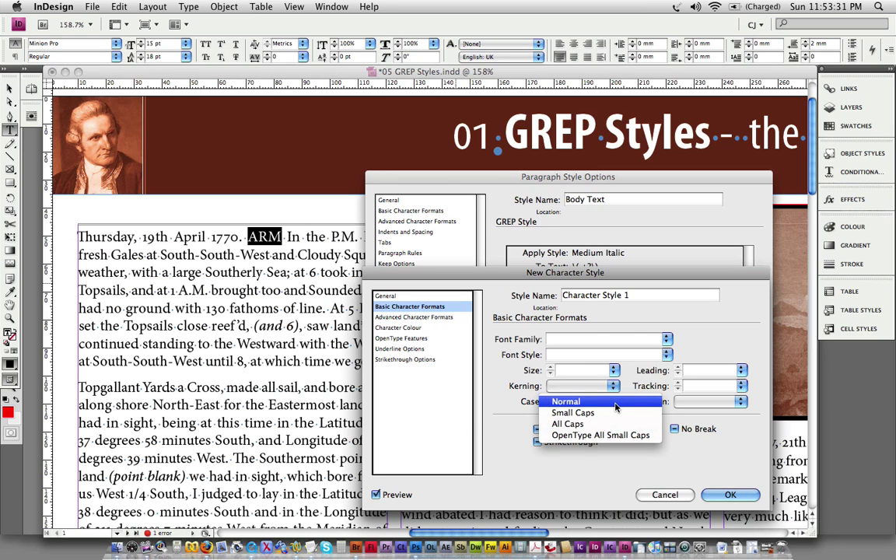
left_click(657, 439)
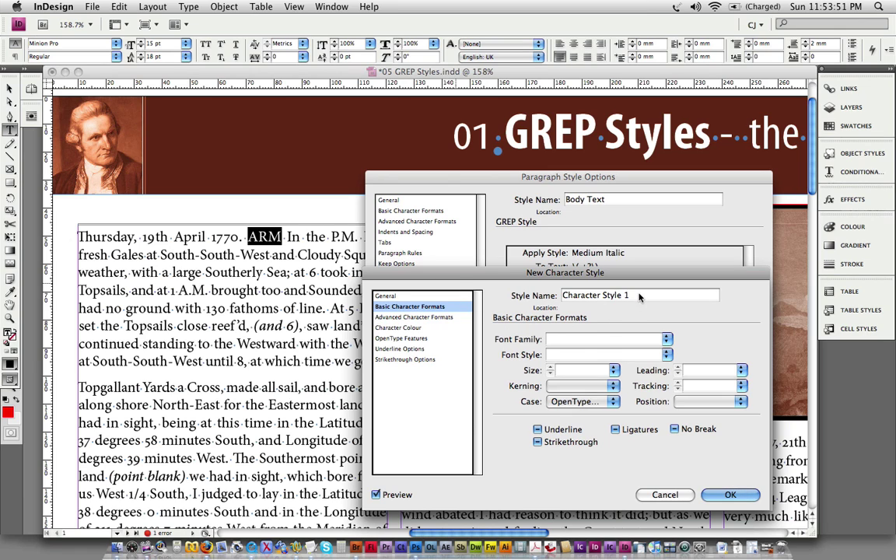
left_click(565, 268)
type("Small Caps ")
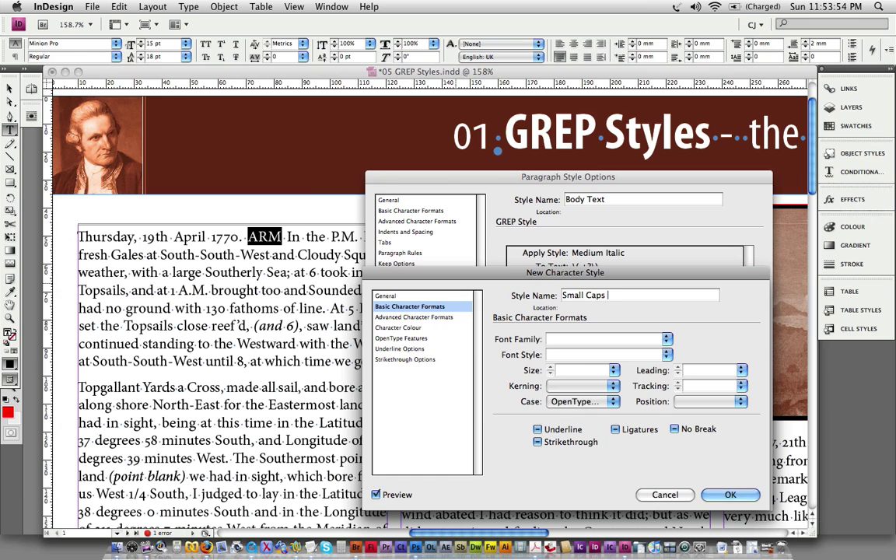
type("(OpenType")
type(")")
left_click(730, 495)
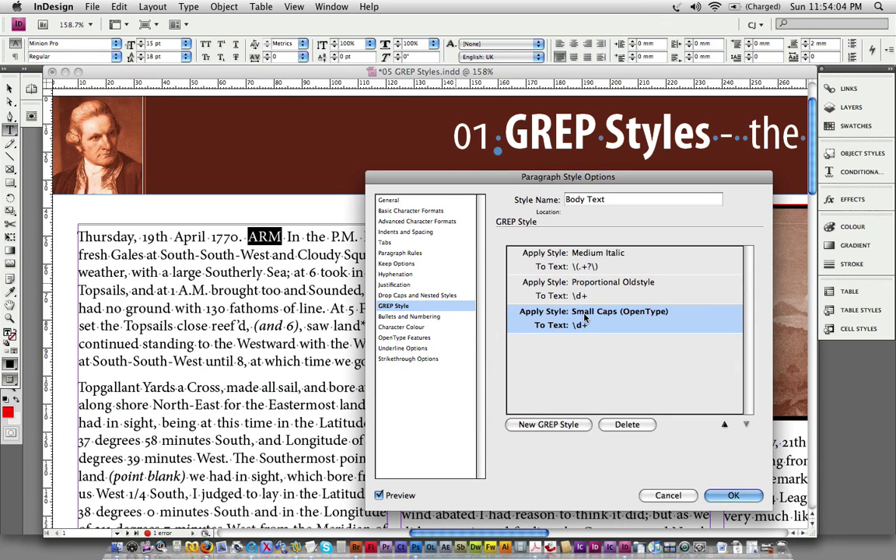
Replace the rule's \d+ pattern with A.M.|P.M., inserting Or from the Match menu.
left_click(591, 324)
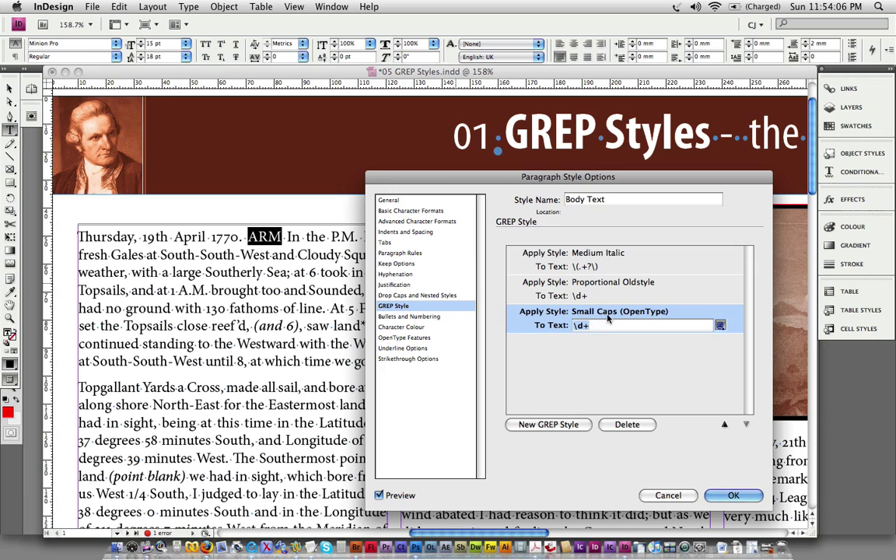
key("BackSpace")
type("A")
type(".M.")
left_click(720, 327)
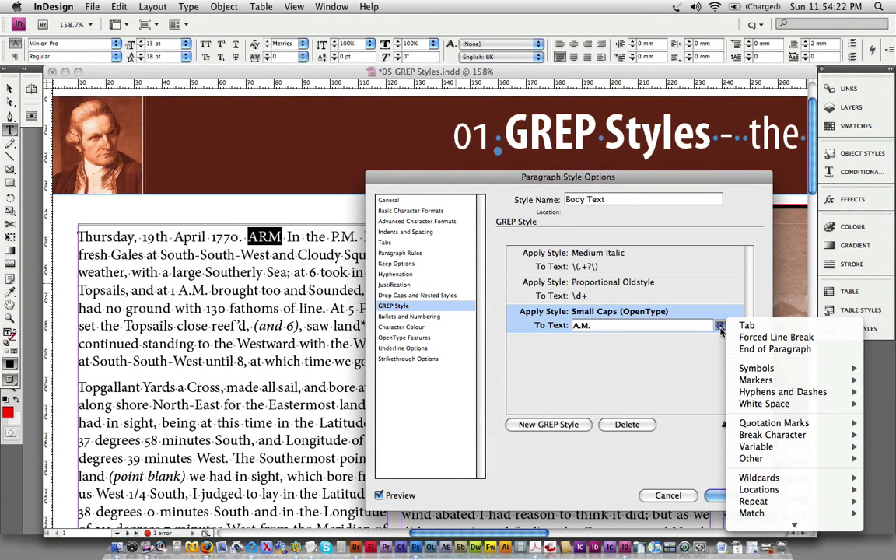
mouse_move(751, 513)
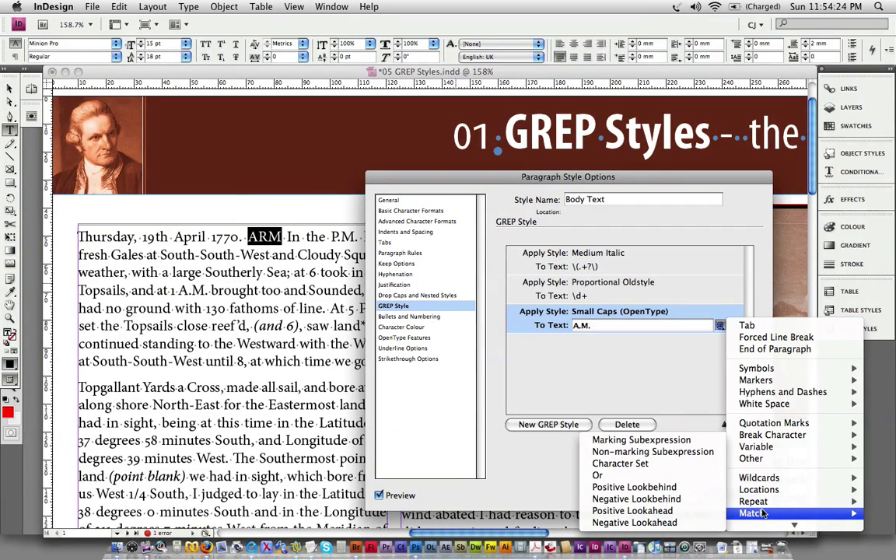
left_click(691, 482)
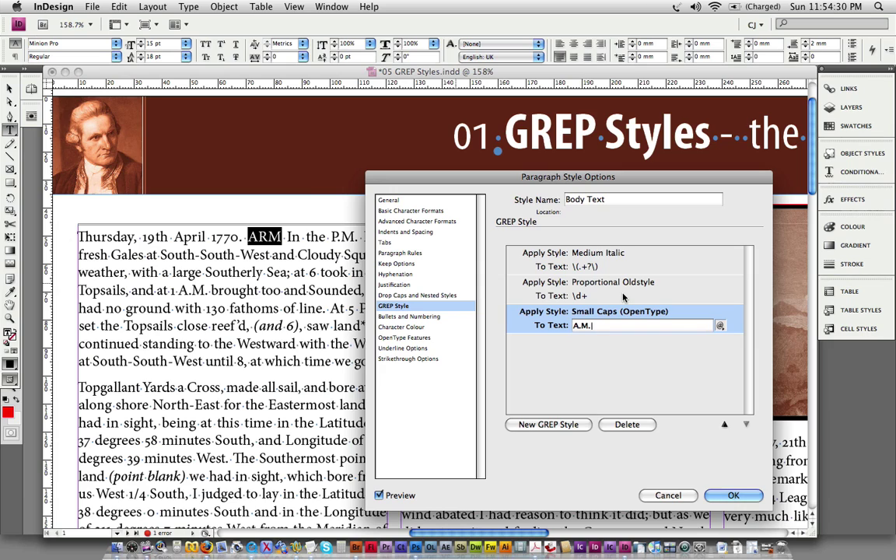
type("P.M.")
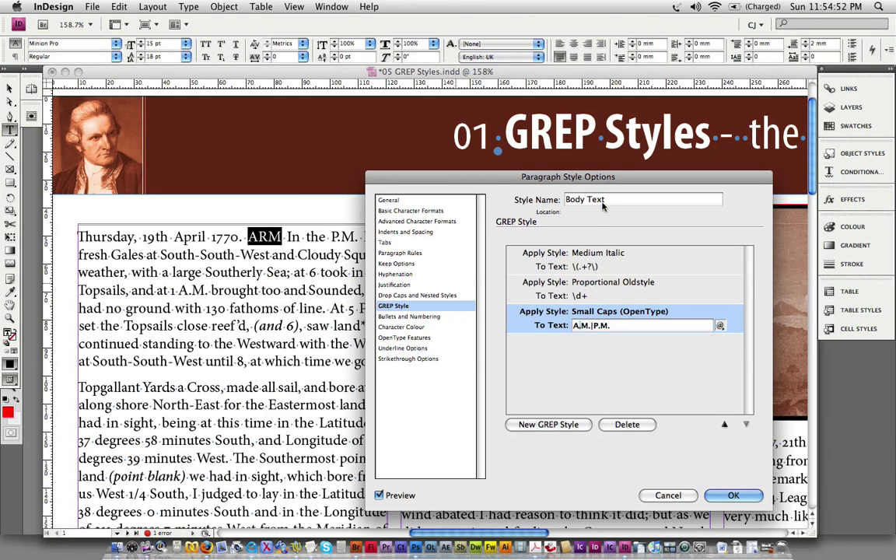
Preview the A.M.|P.M. rule, then escape its periods so it reads A\.M\.|P\.M\.
key("Tab")
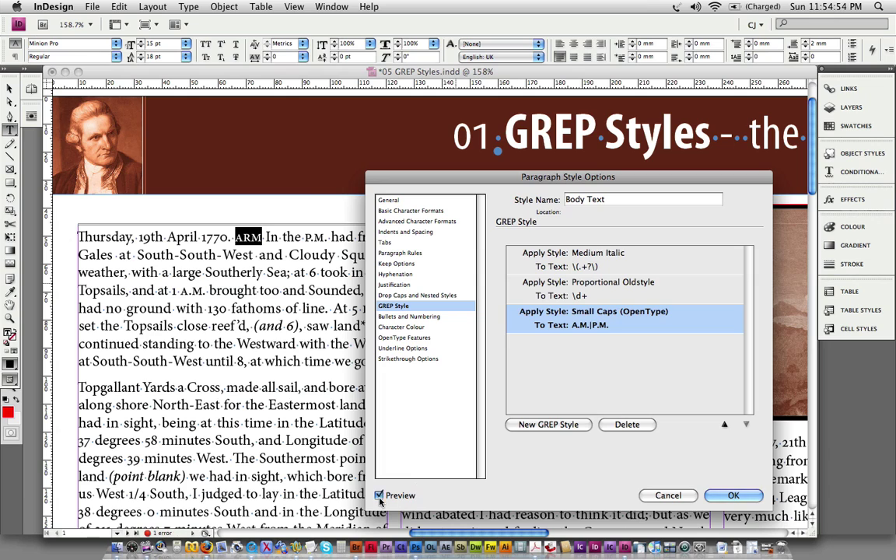
left_click(381, 495)
left_click(576, 331)
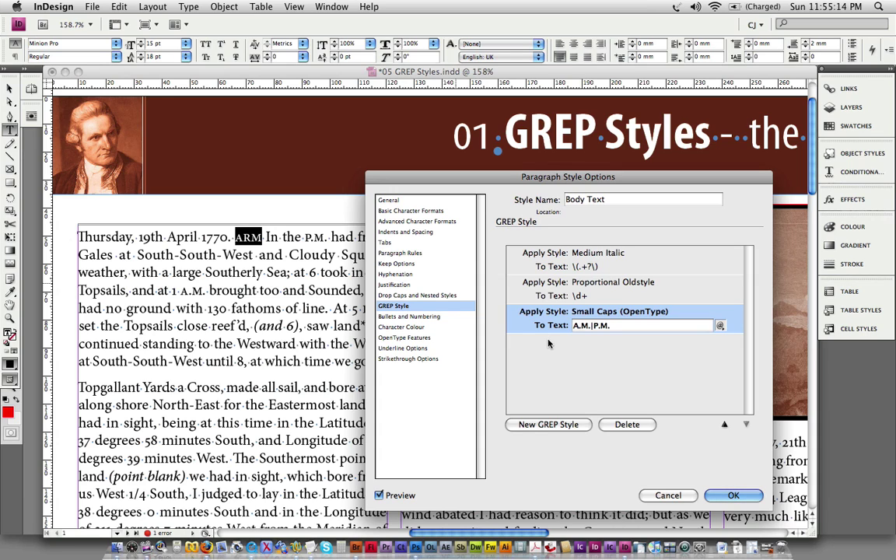
type("\\")
type("\\")
type("\\")
type("\\")
Confirm the Body Text style, then verify ARM stays capitals and A.M. shows small caps.
left_click(747, 498)
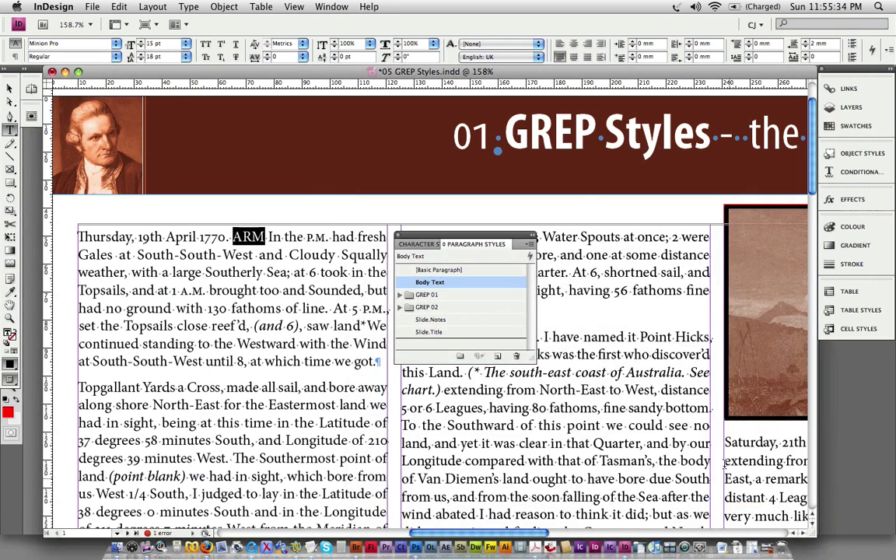
left_click(265, 236)
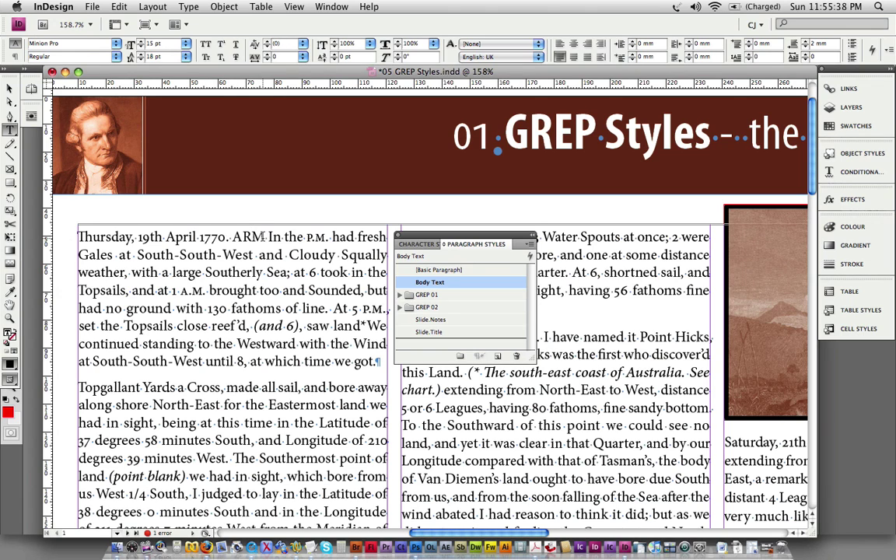
left_click_drag(206, 290, 181, 290)
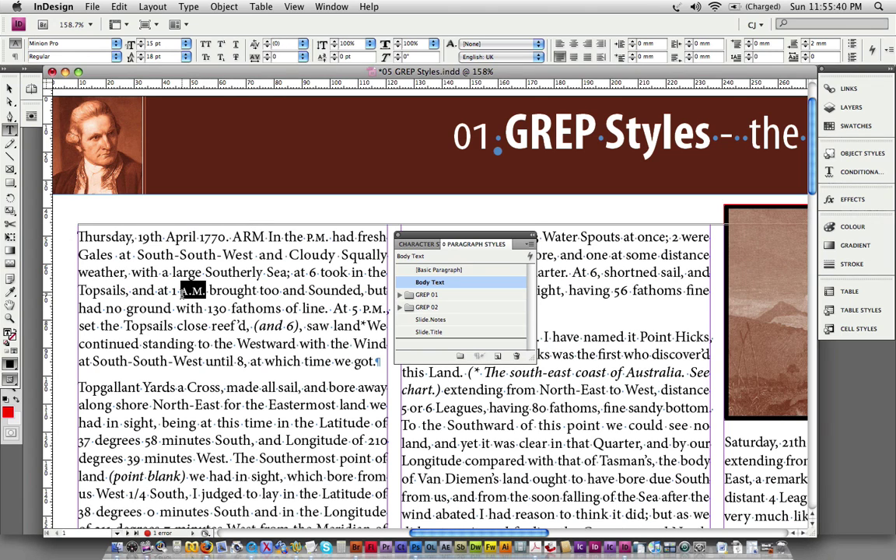